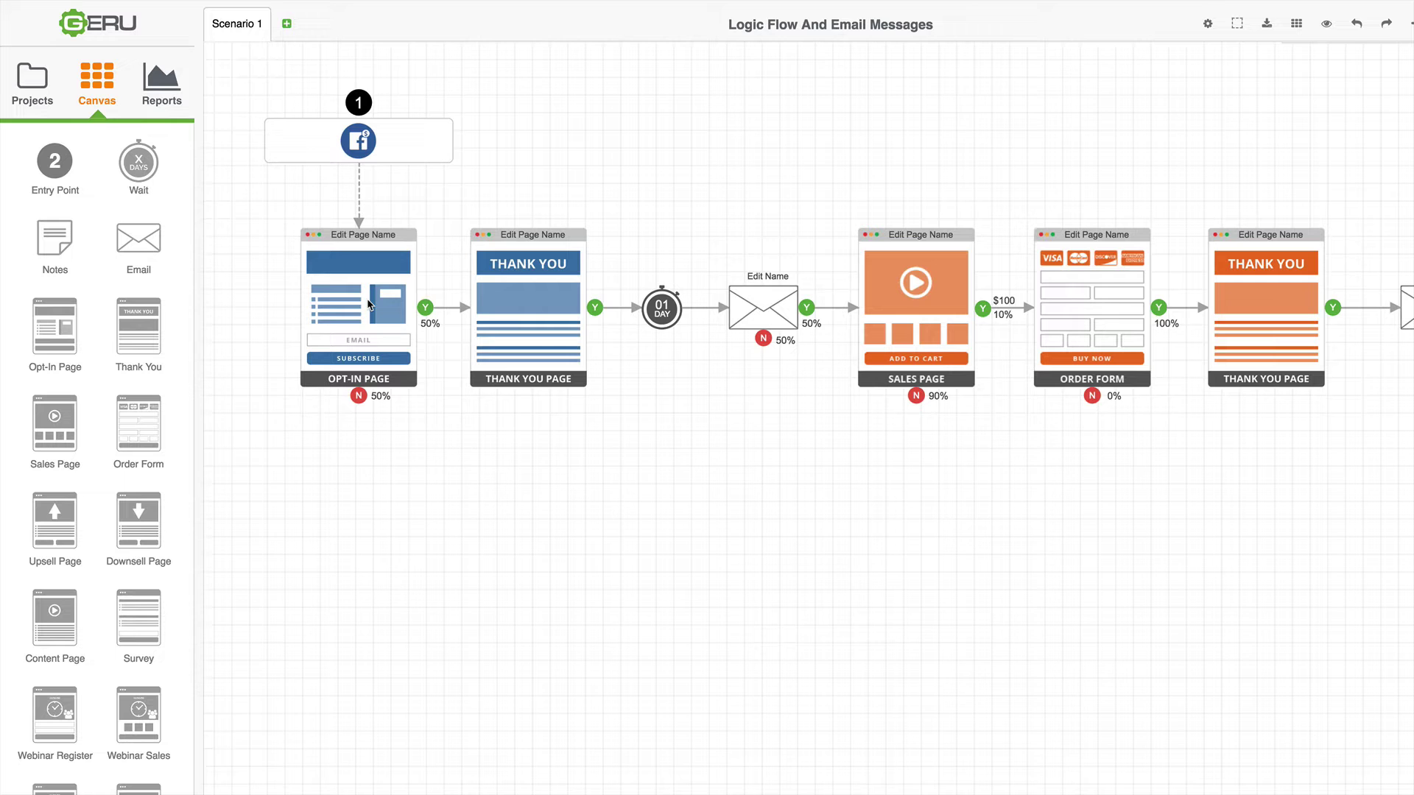
left_click(392, 321)
double_click(392, 321)
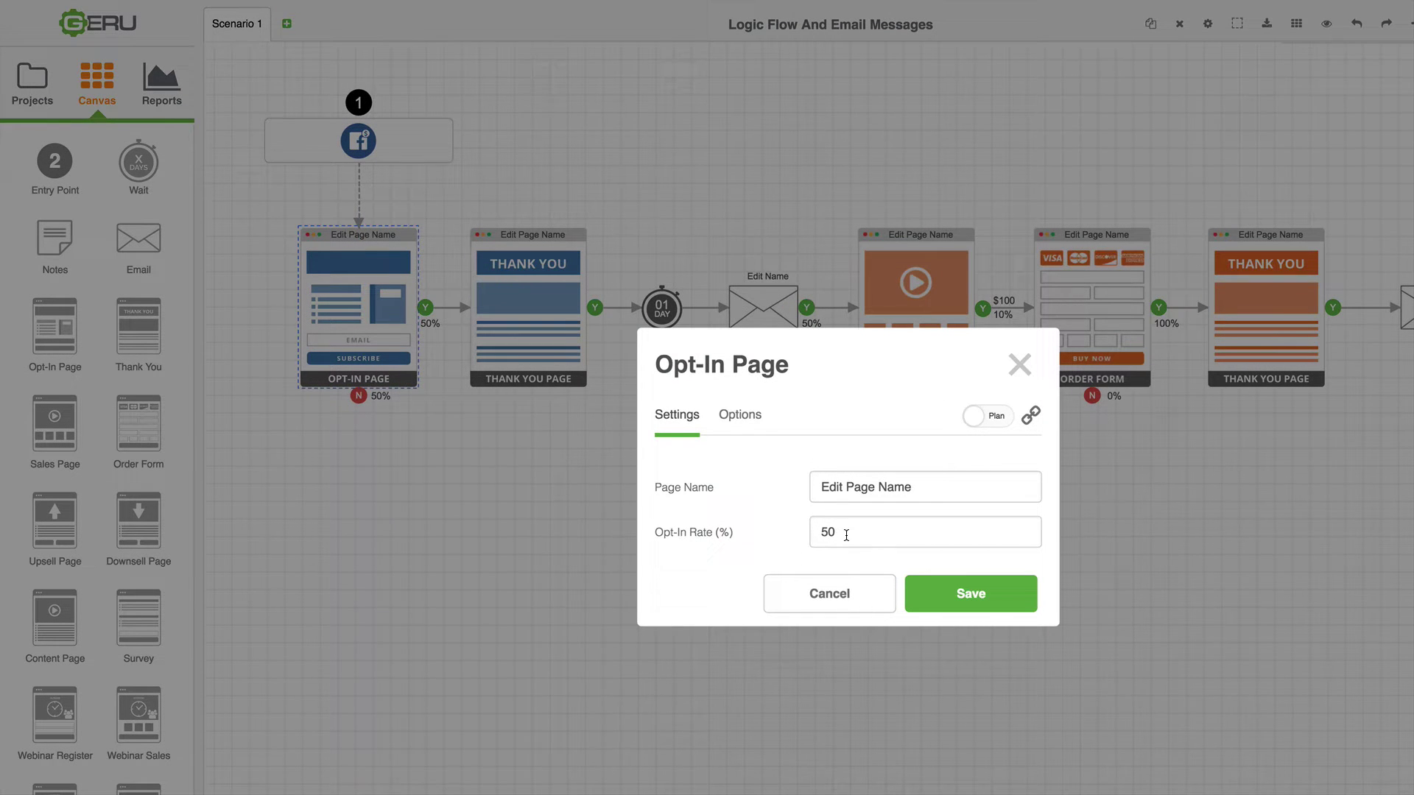
left_click(974, 600)
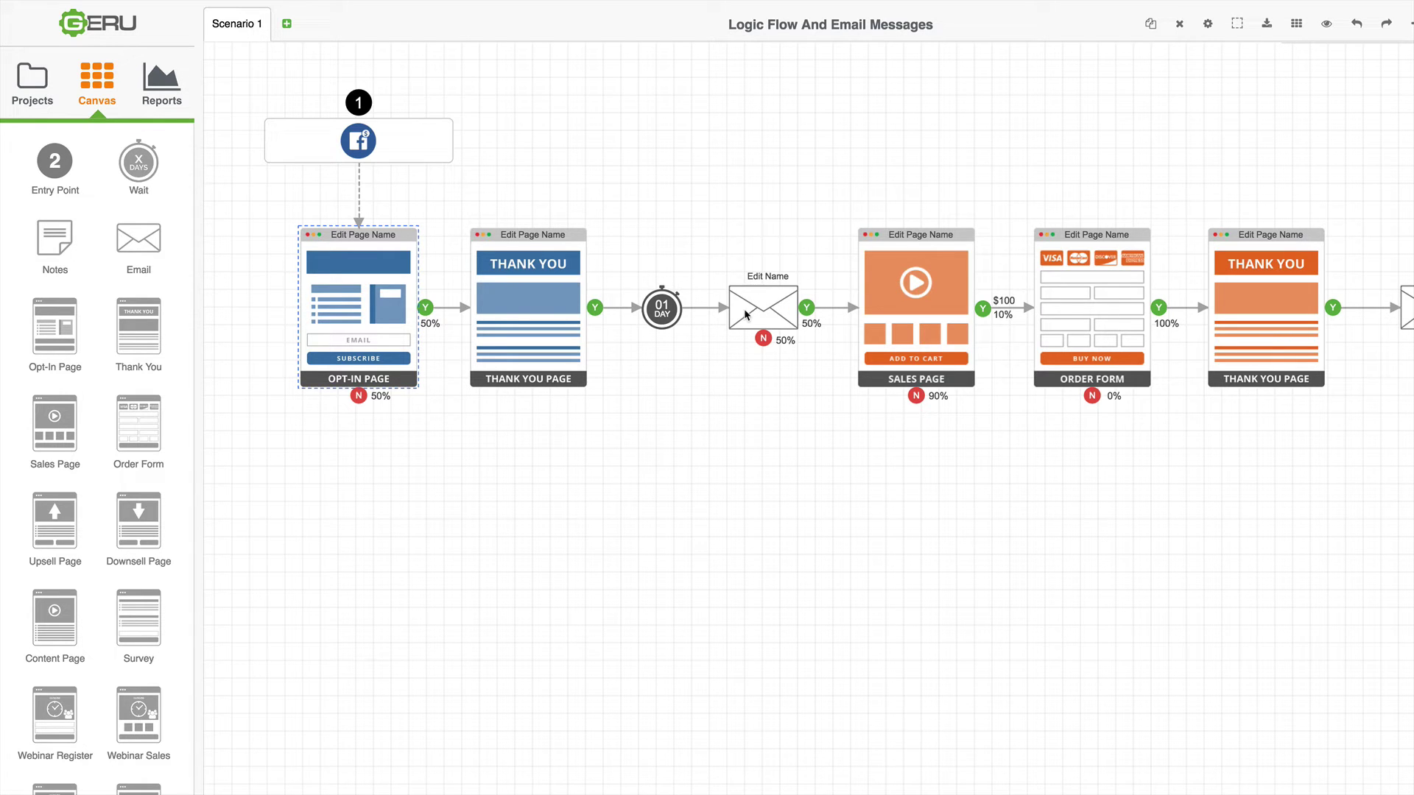
Scroll the canvas to bring the follow-up email after the final Thank You page into view.
scroll(771, 397, "right", 5)
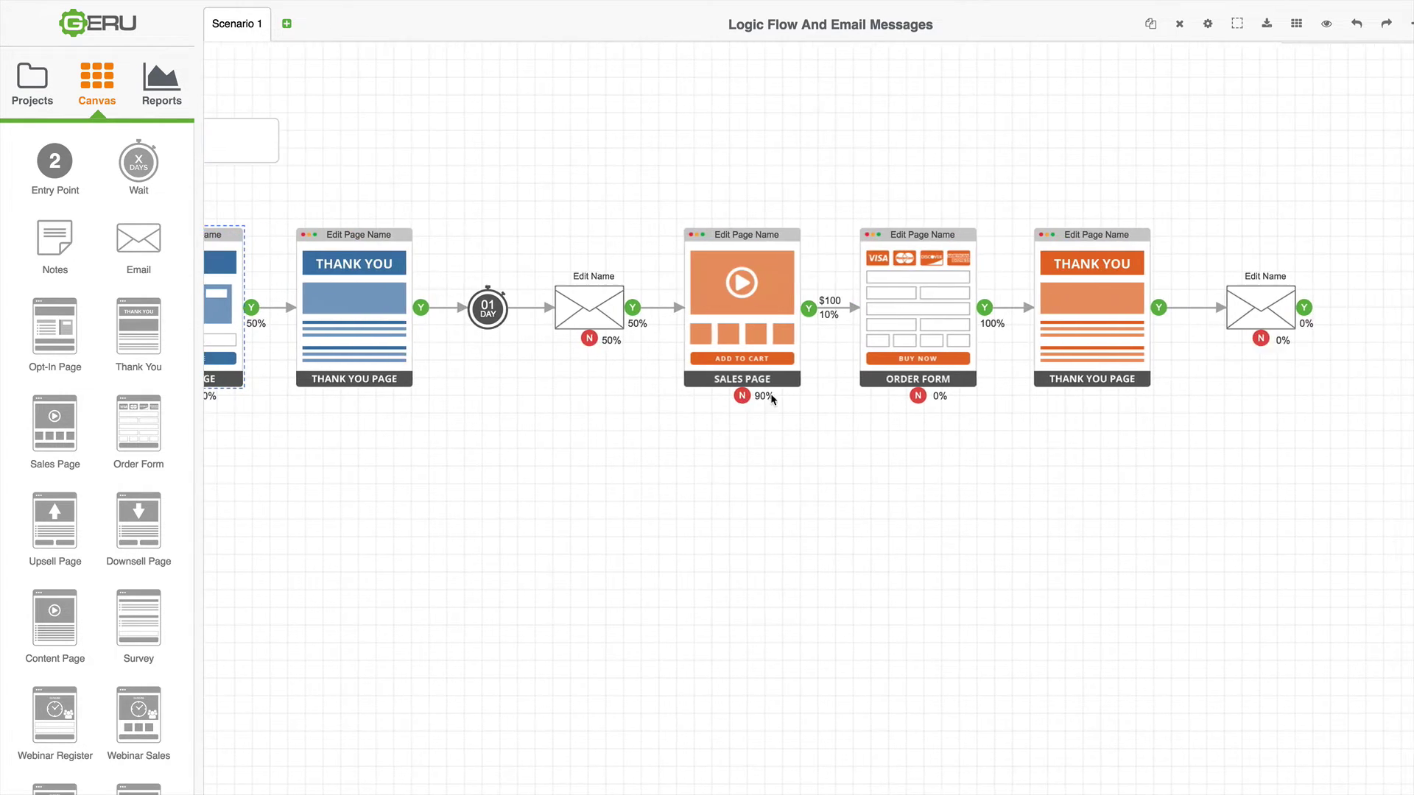
scroll(772, 398, "right", 4)
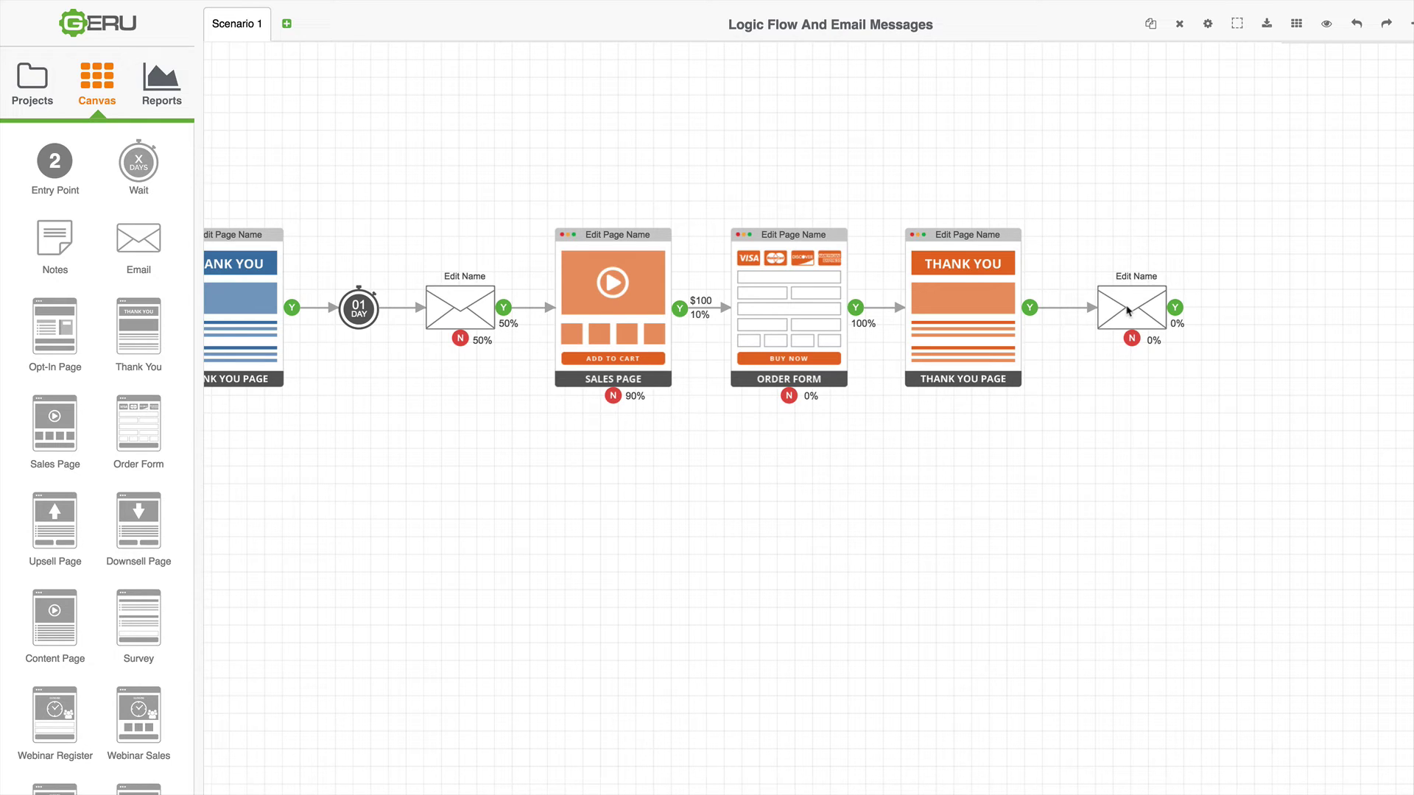
Move the last email below the Thank You page and link the first email's N path to it.
left_click_drag(1132, 309, 1150, 473)
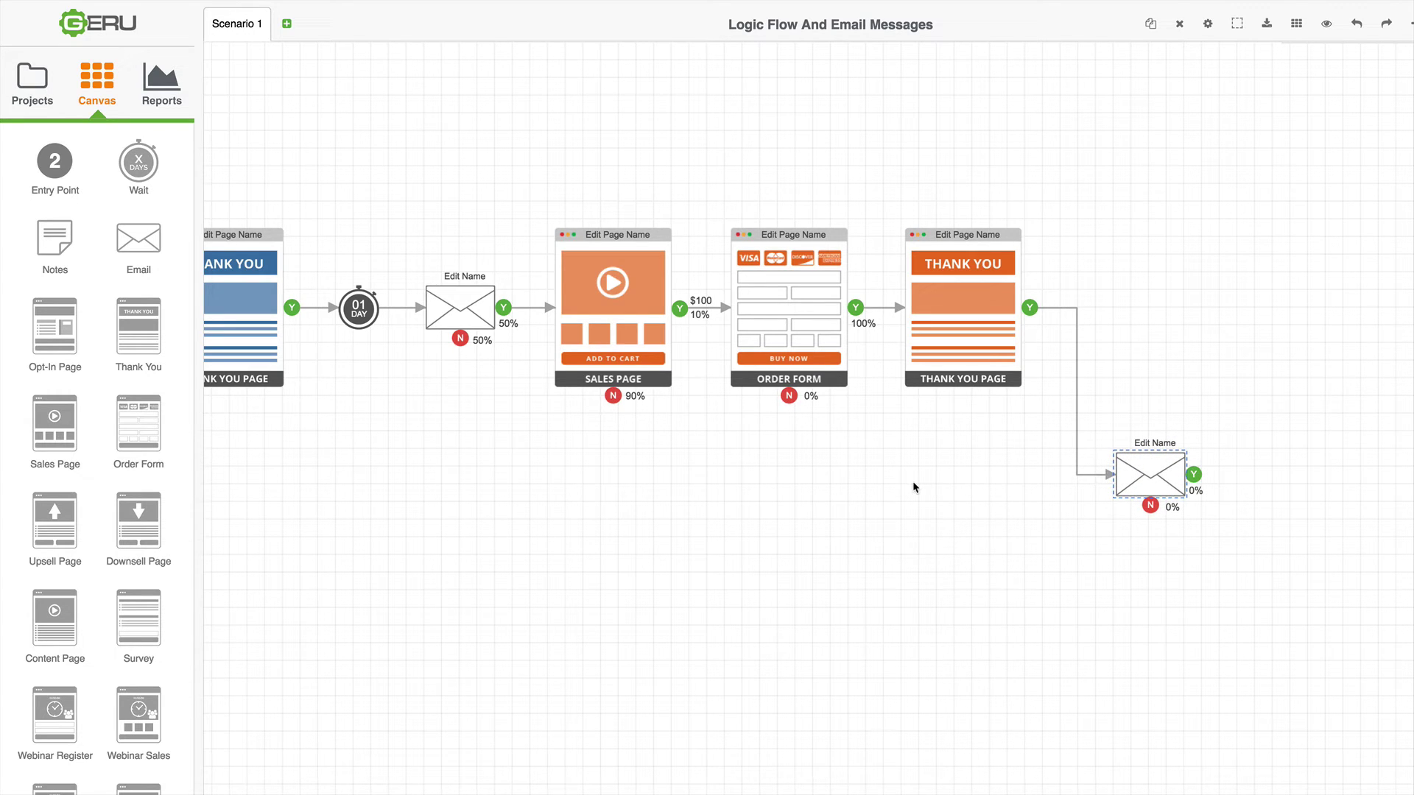
left_click(460, 339)
left_click_drag(460, 339, 1151, 476)
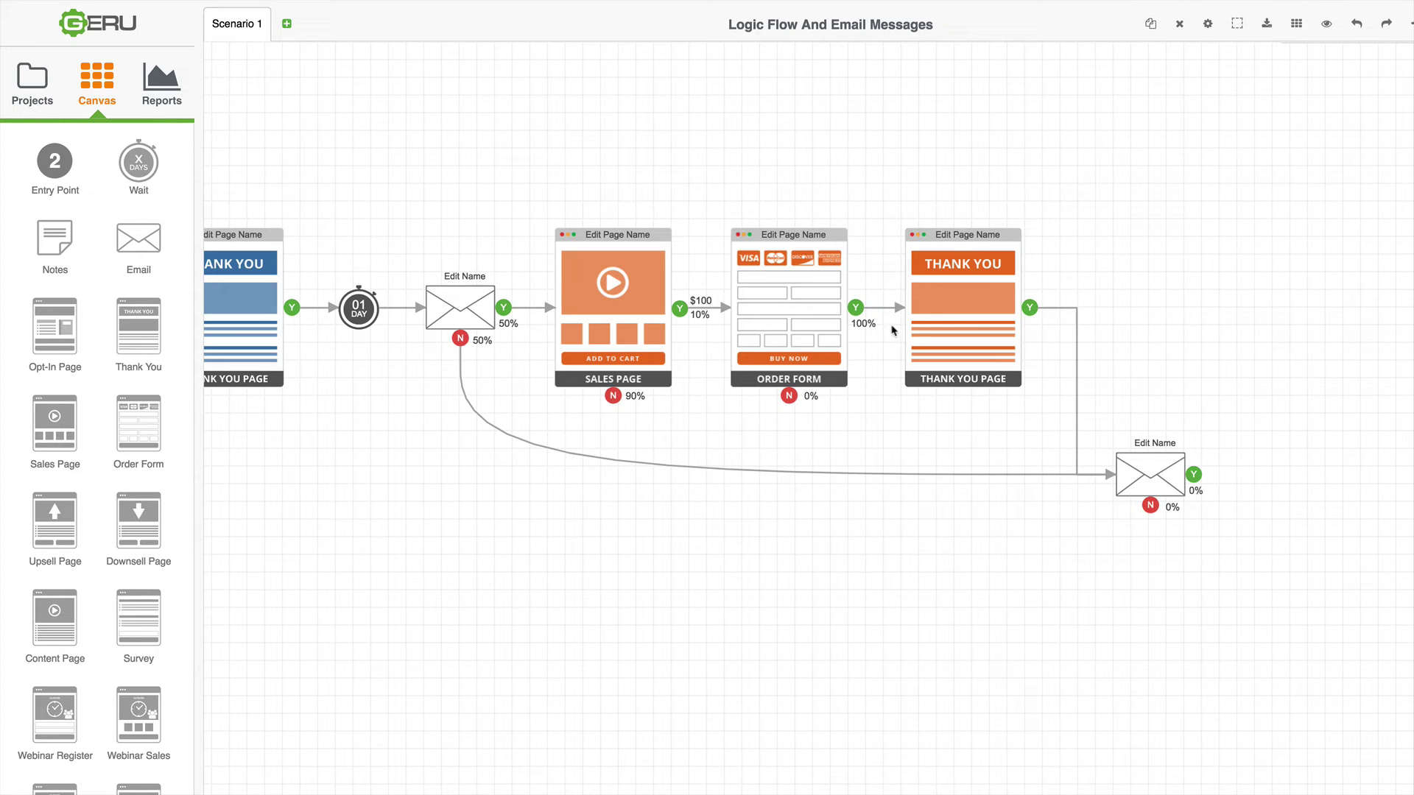
Delete the Order Form, second Thank You page, lower email and Sales Page nodes.
key("shift")
left_click_drag(614, 176, 1230, 542)
key("Delete")
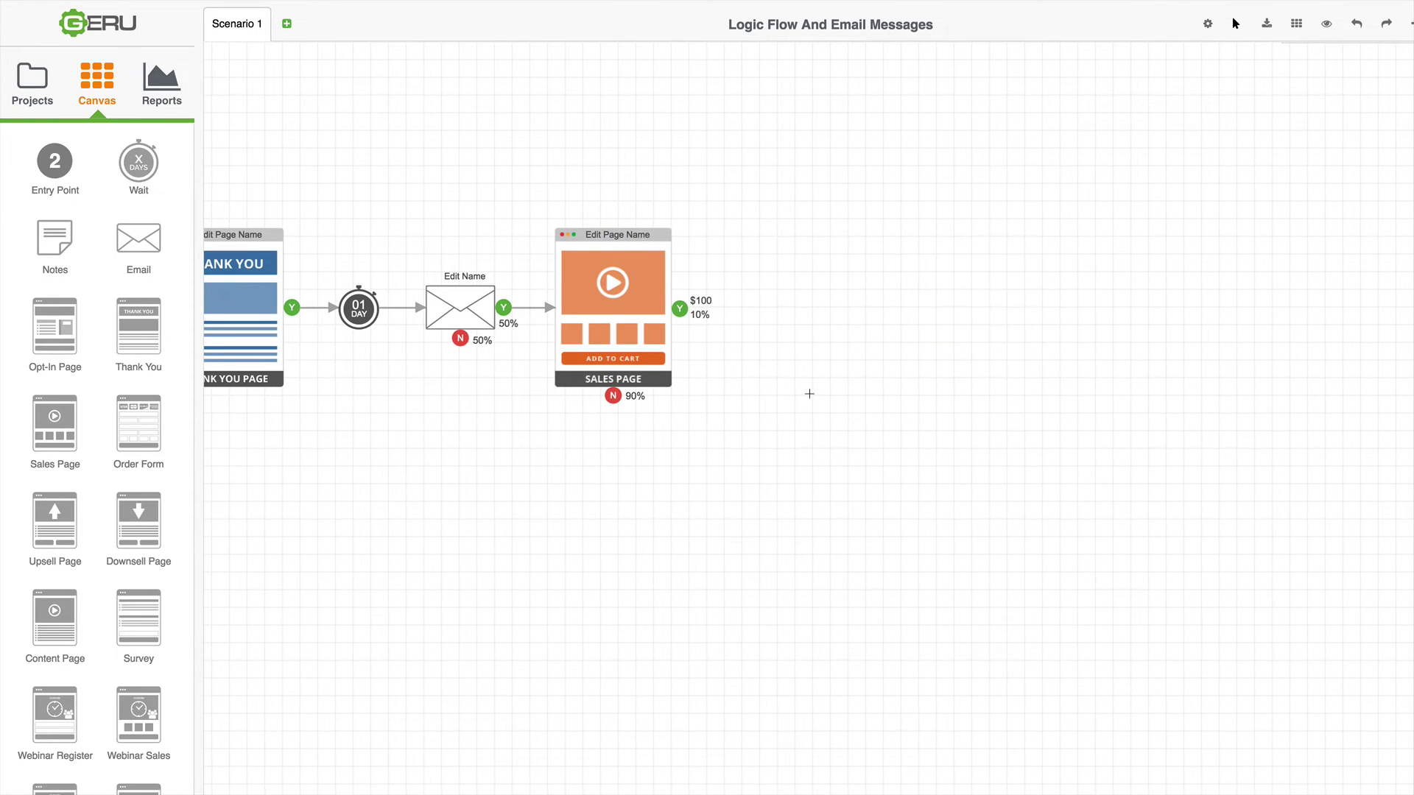
left_click(604, 309)
key("Delete")
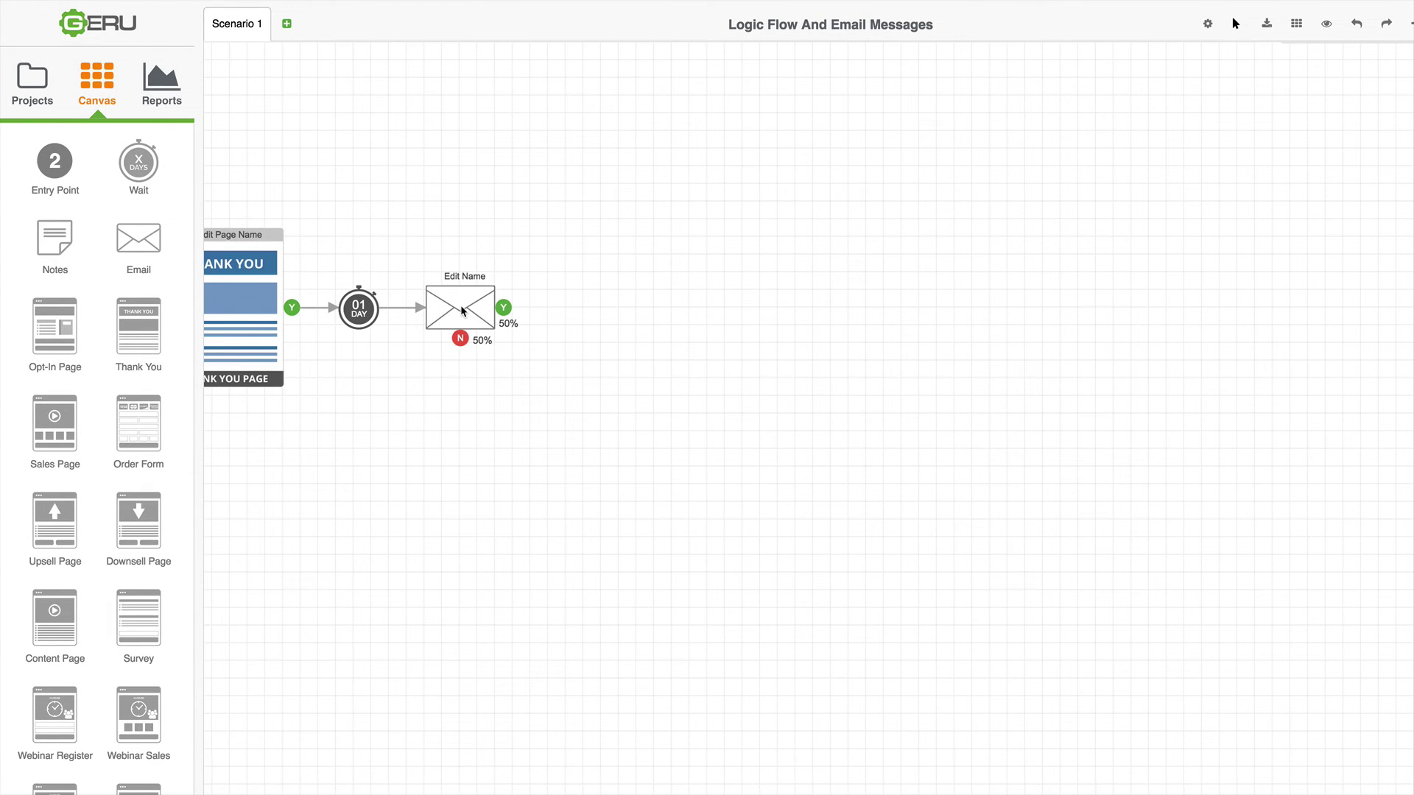
Set the first email's Call-To-Action to No and save its settings.
double_click(462, 311)
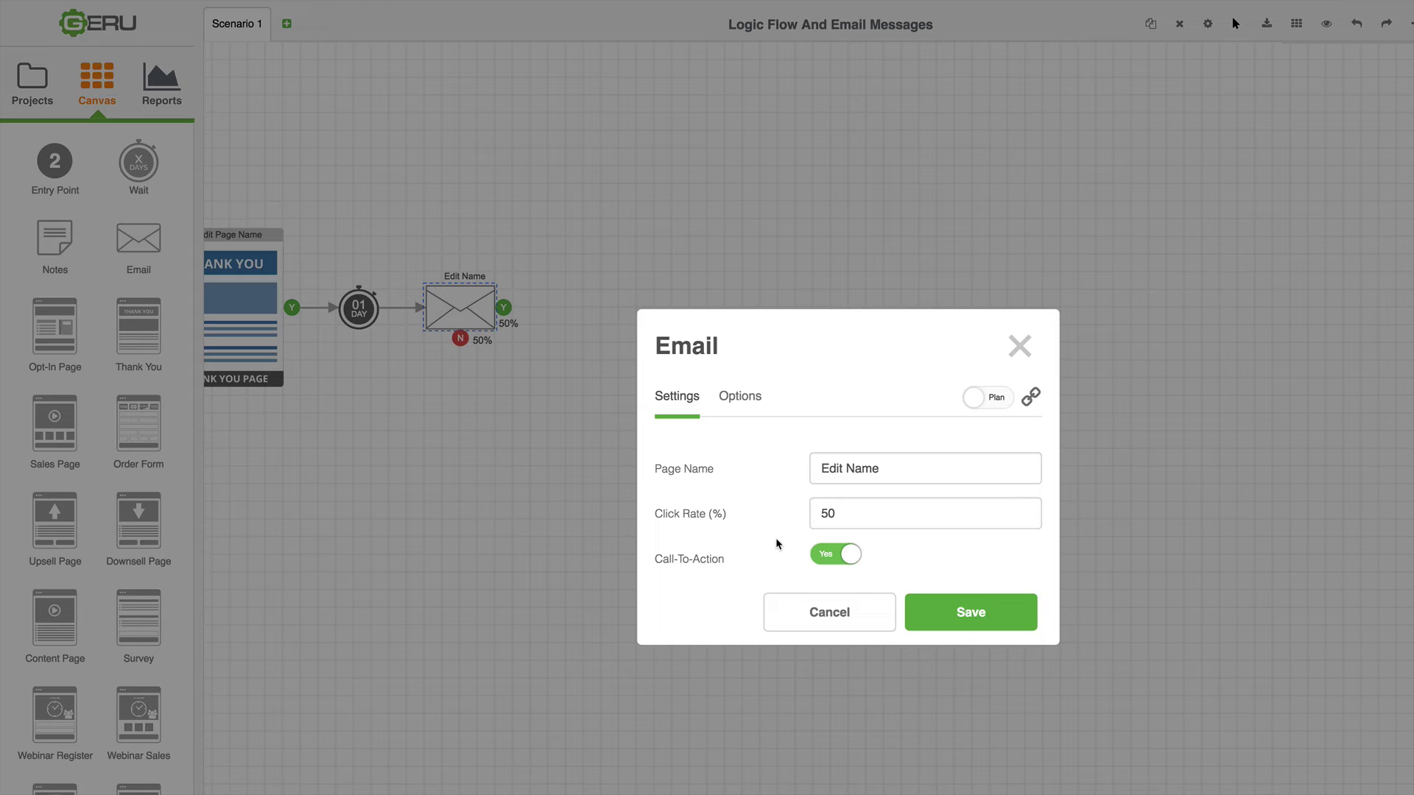
left_click(831, 557)
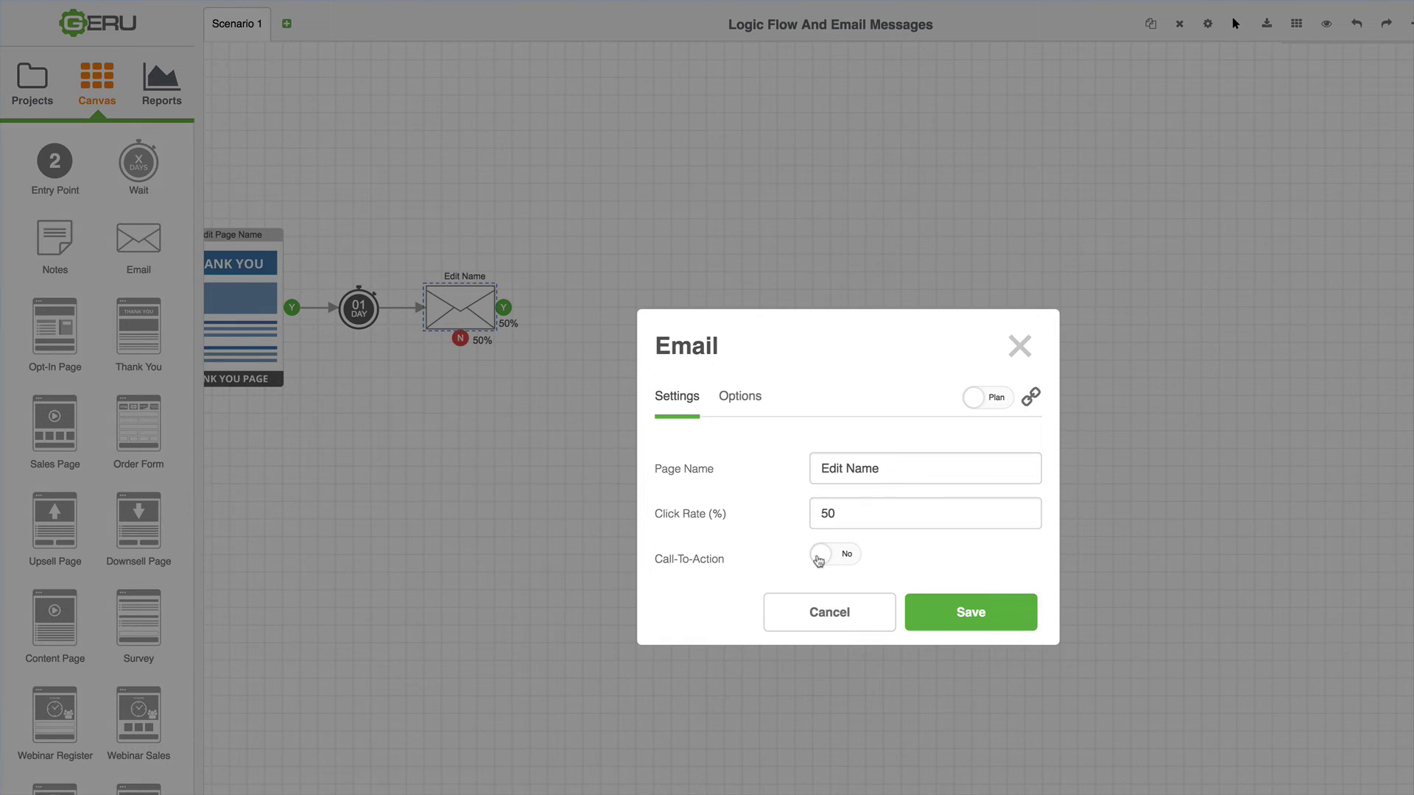
left_click(955, 616)
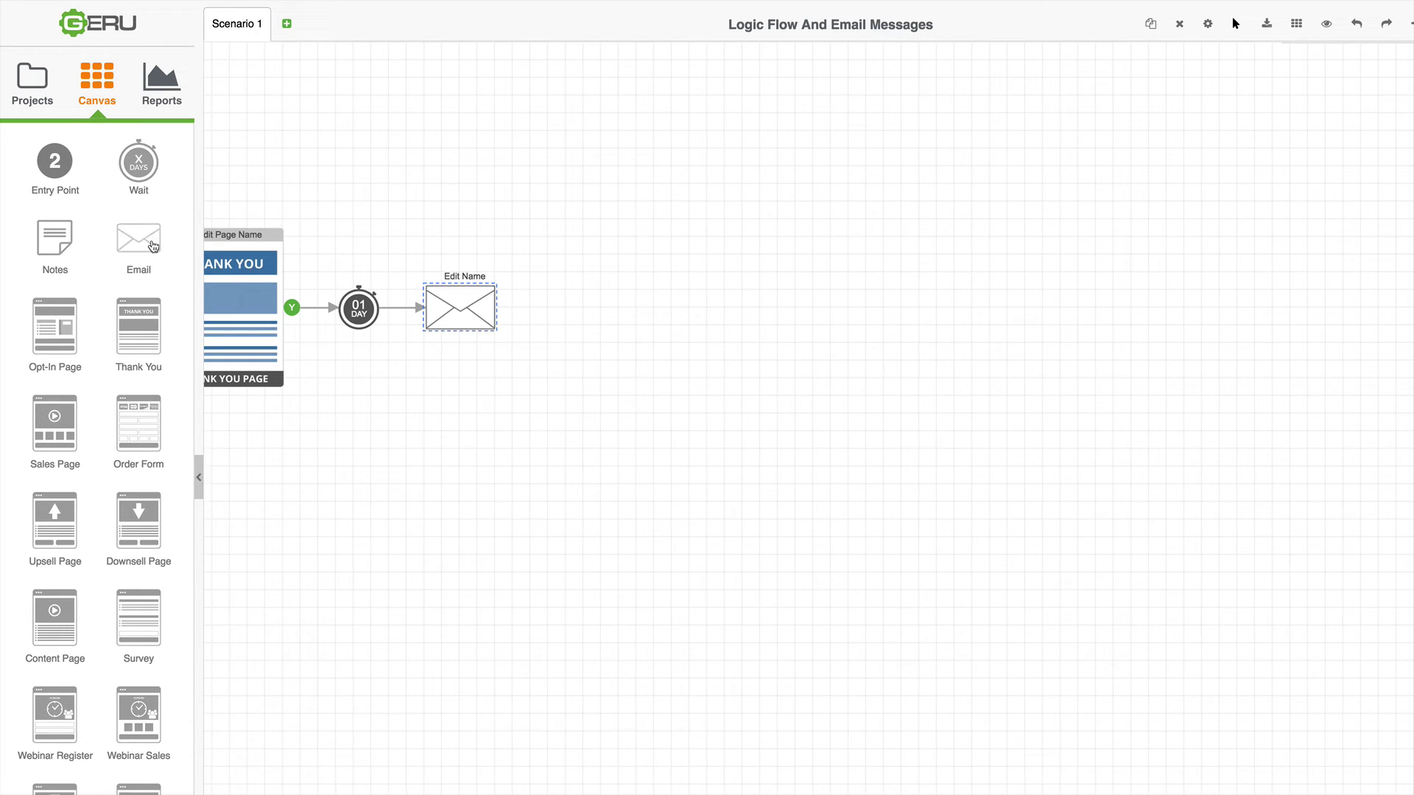
left_click_drag(151, 245, 757, 300)
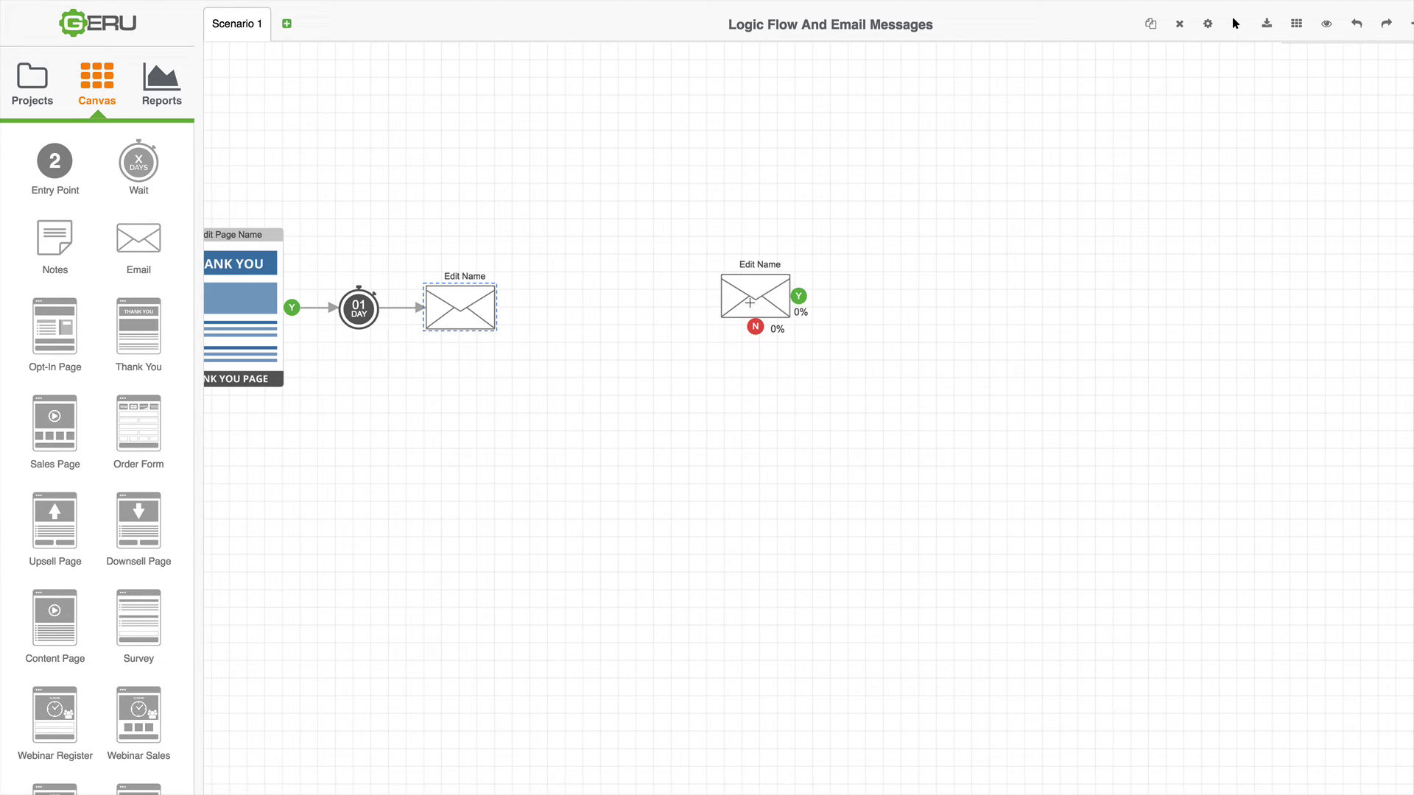
left_click_drag(752, 296, 584, 307)
left_click(719, 400)
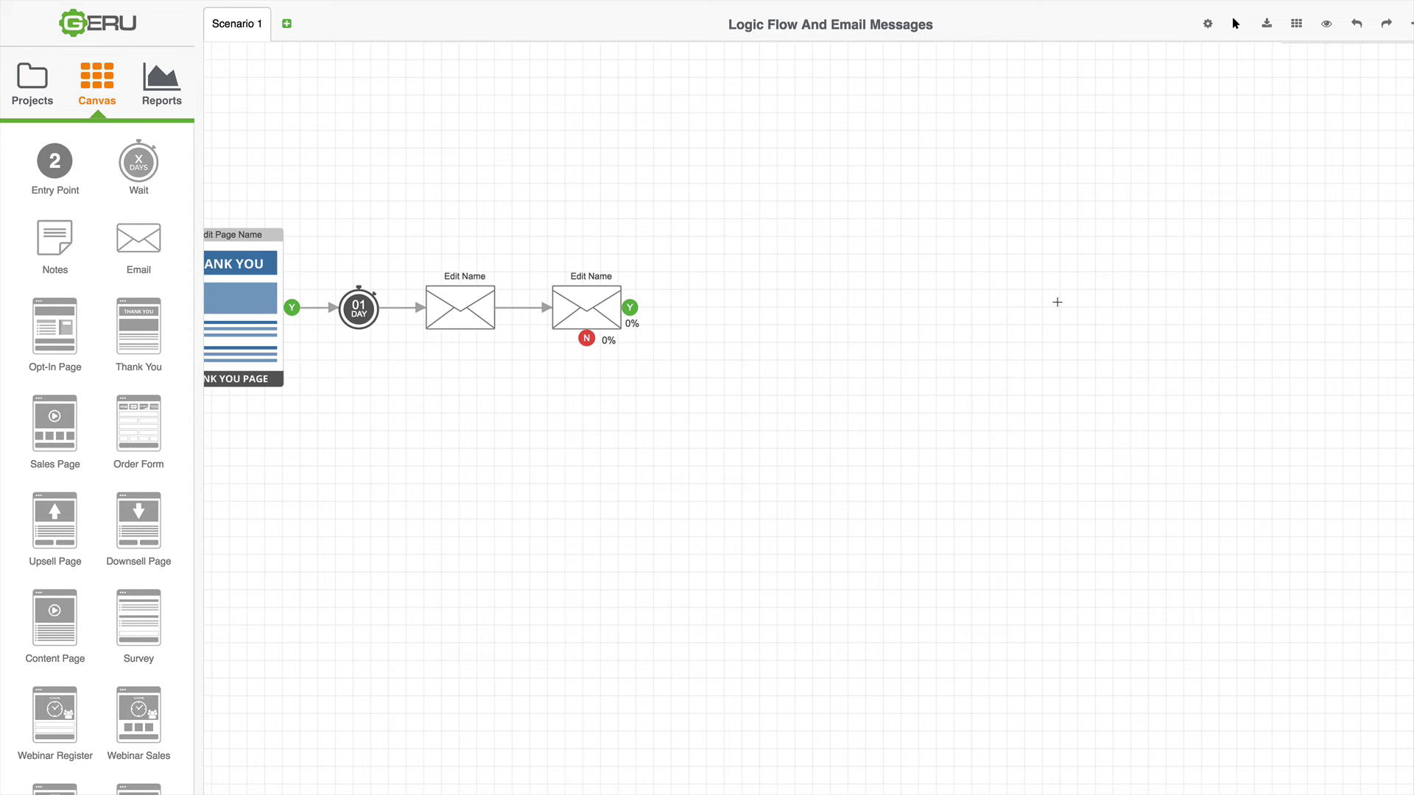
Turn off the second email's call-to-action and attach a third email after it.
double_click(592, 313)
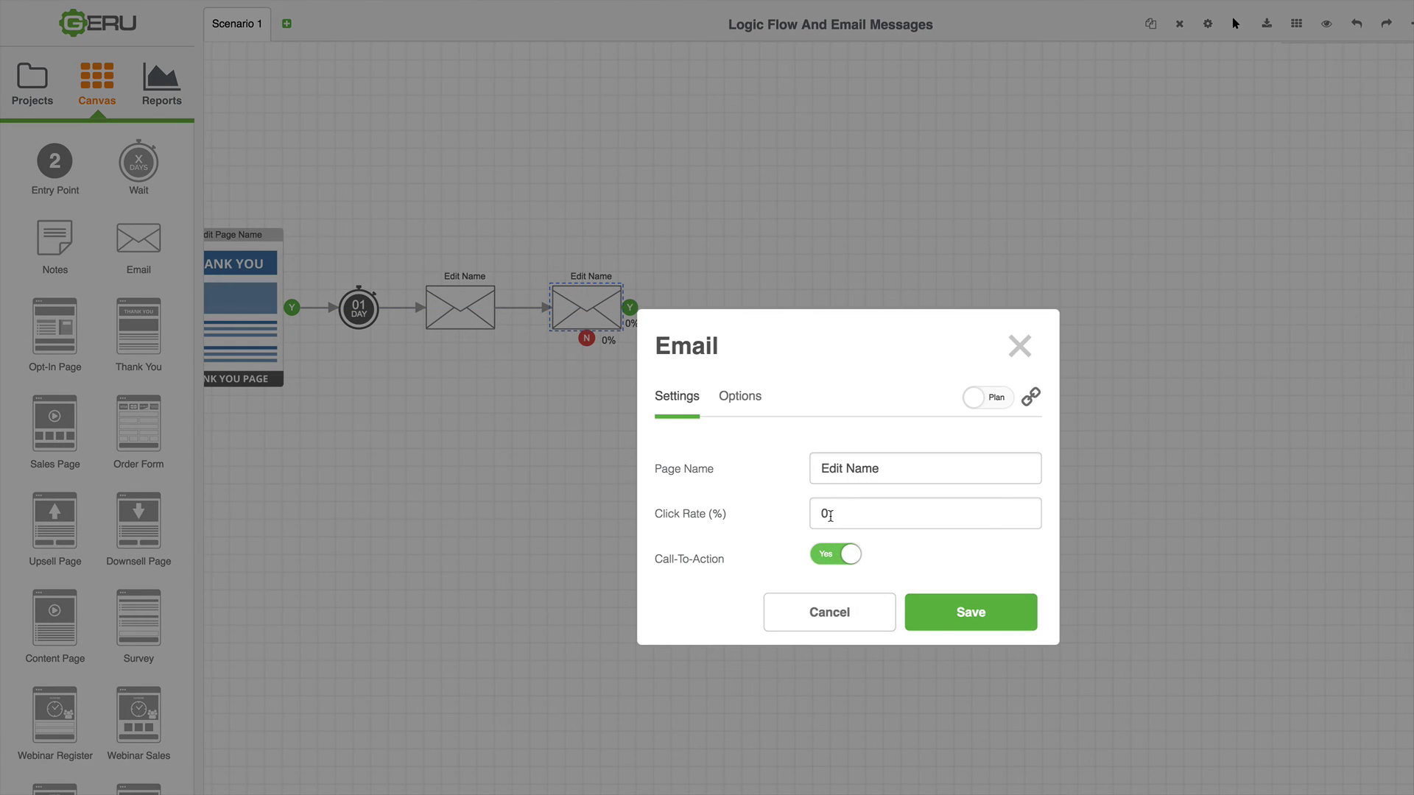
left_click(823, 560)
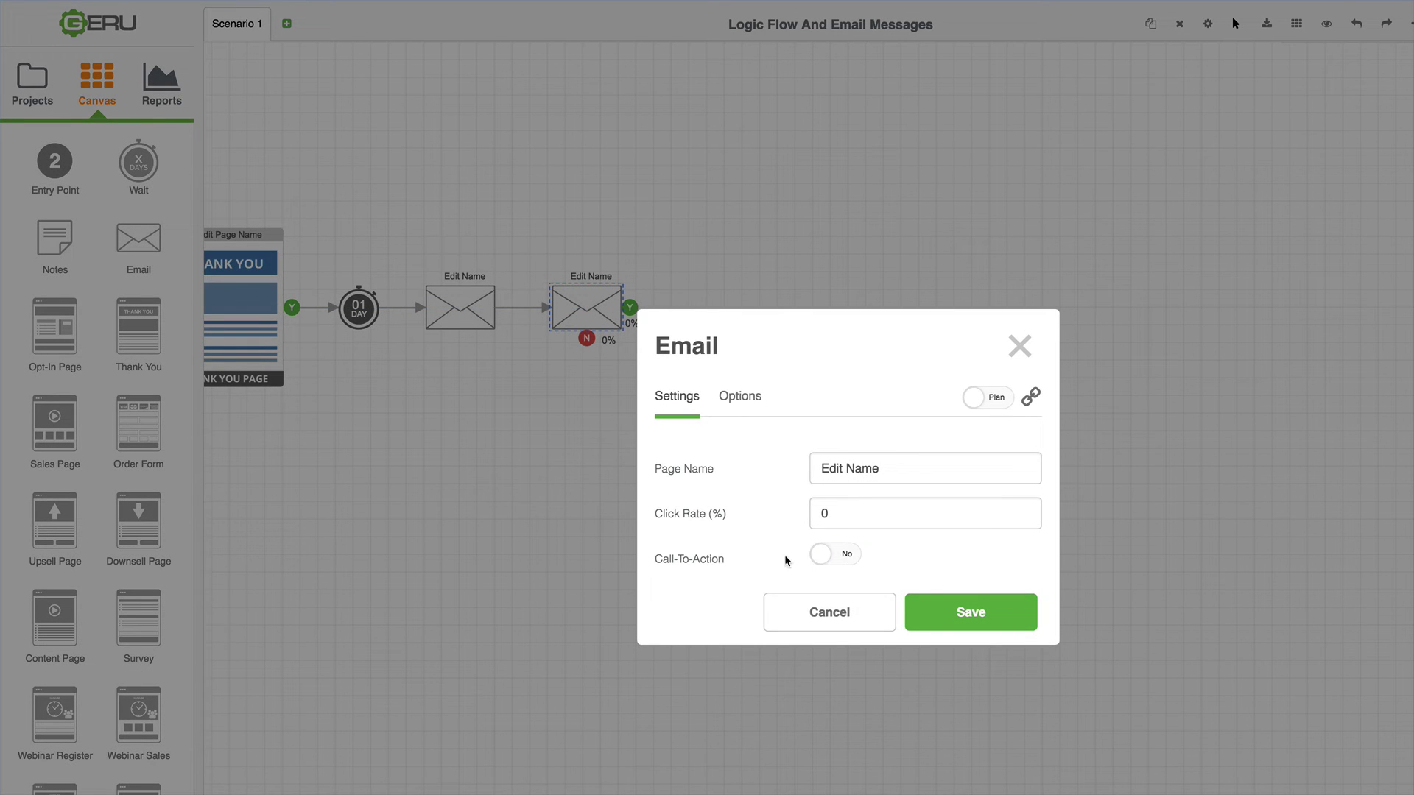
left_click(940, 610)
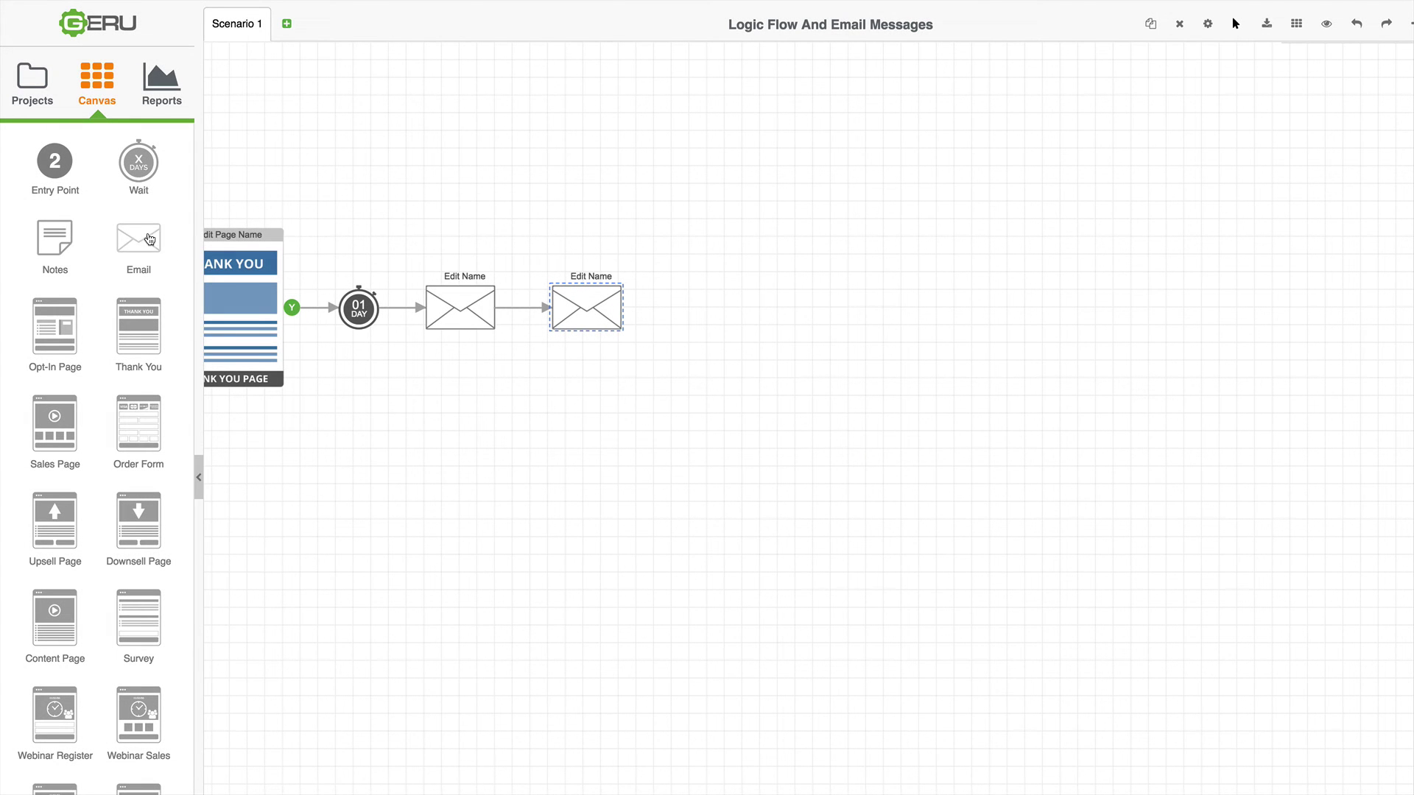
left_click_drag(138, 240, 719, 305)
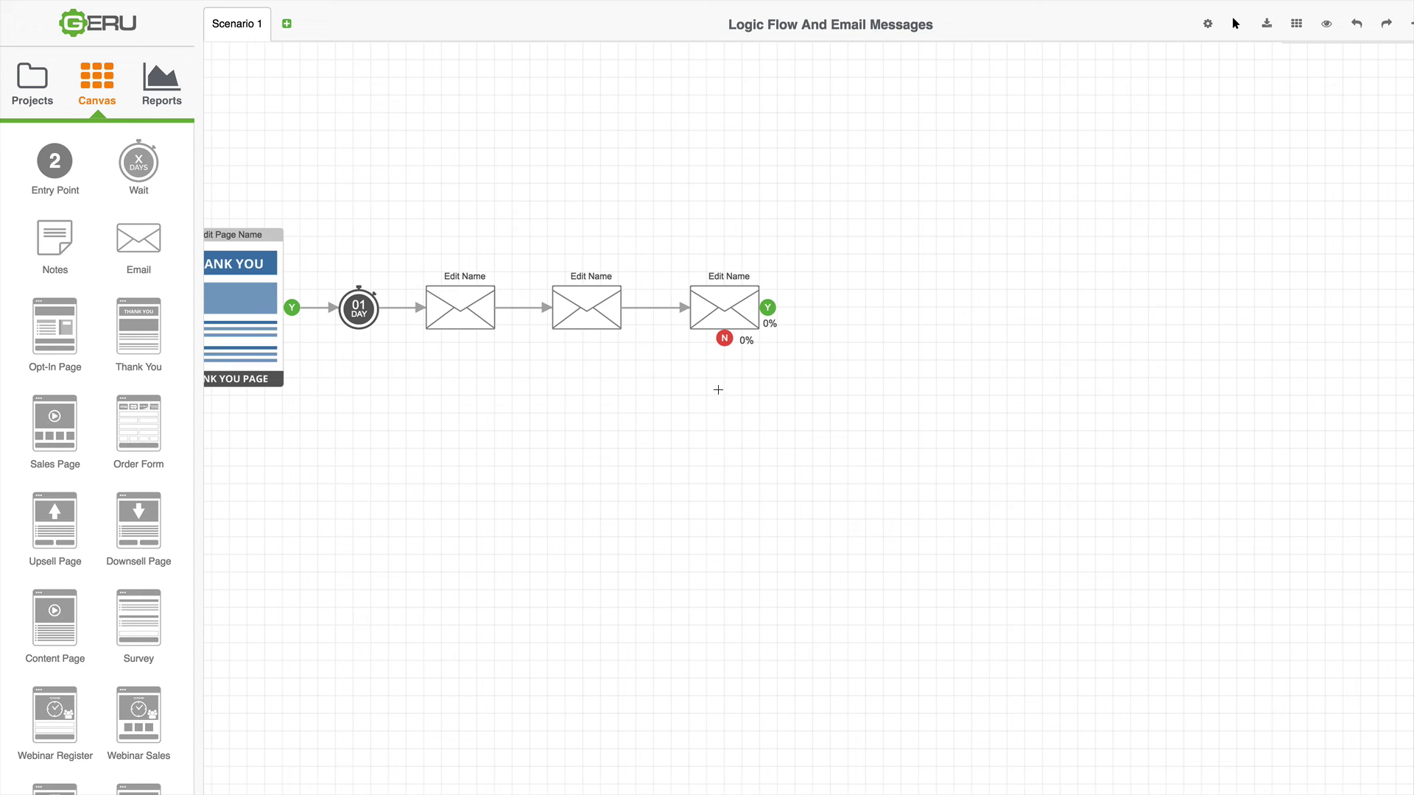
Set the third email's Call-To-Action to No and save.
double_click(731, 308)
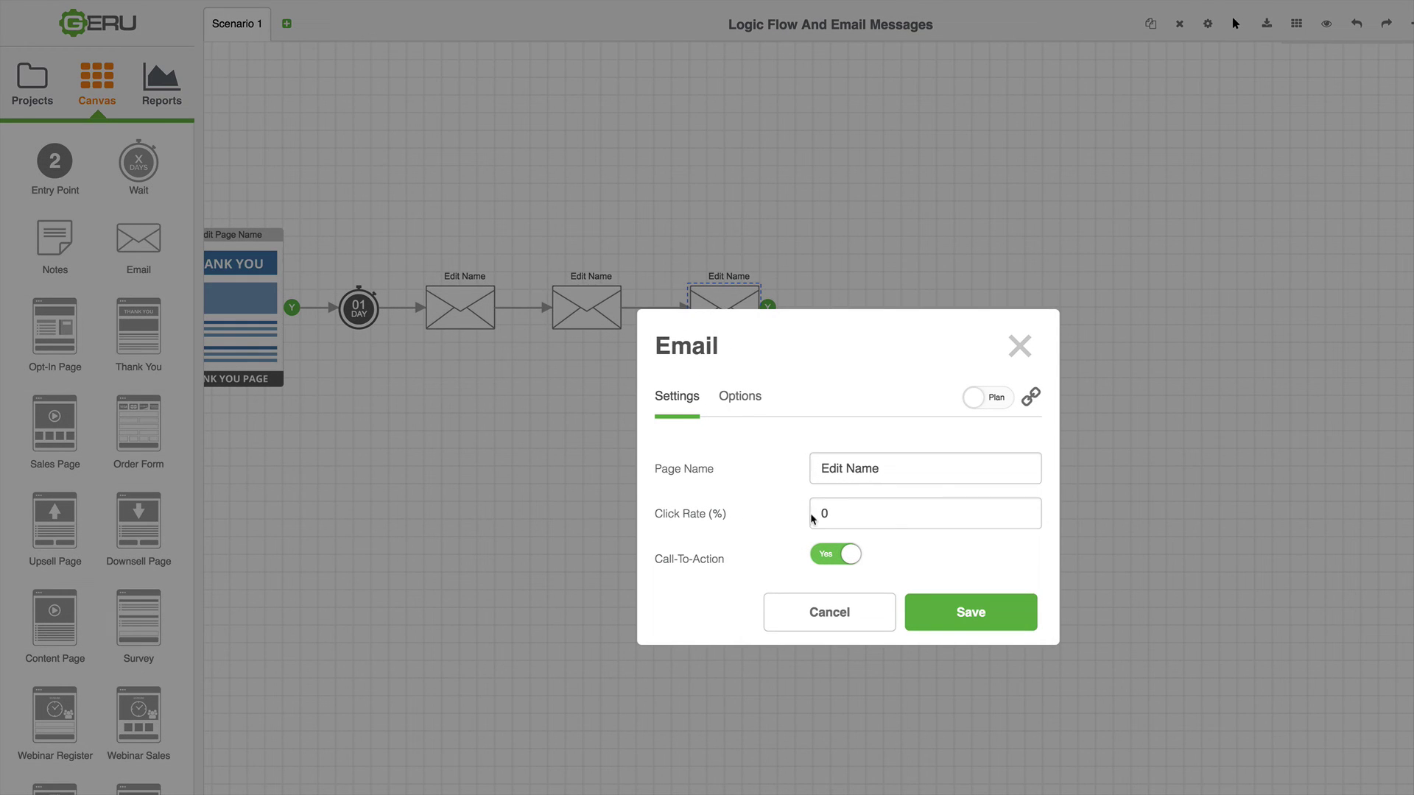
left_click(830, 556)
left_click(928, 610)
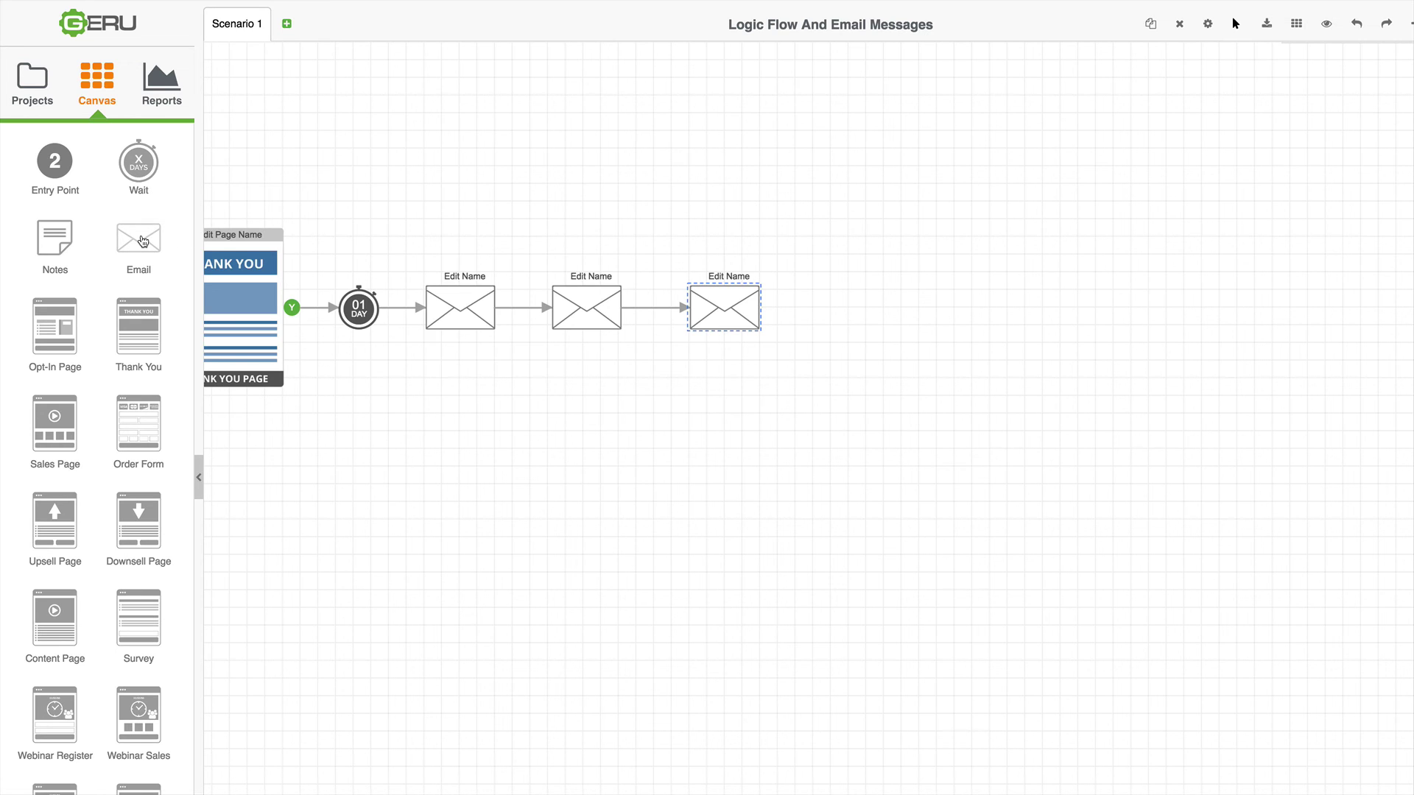
Add a fourth email right of the chain and remove a misplaced wait timer.
left_click_drag(143, 241, 976, 311)
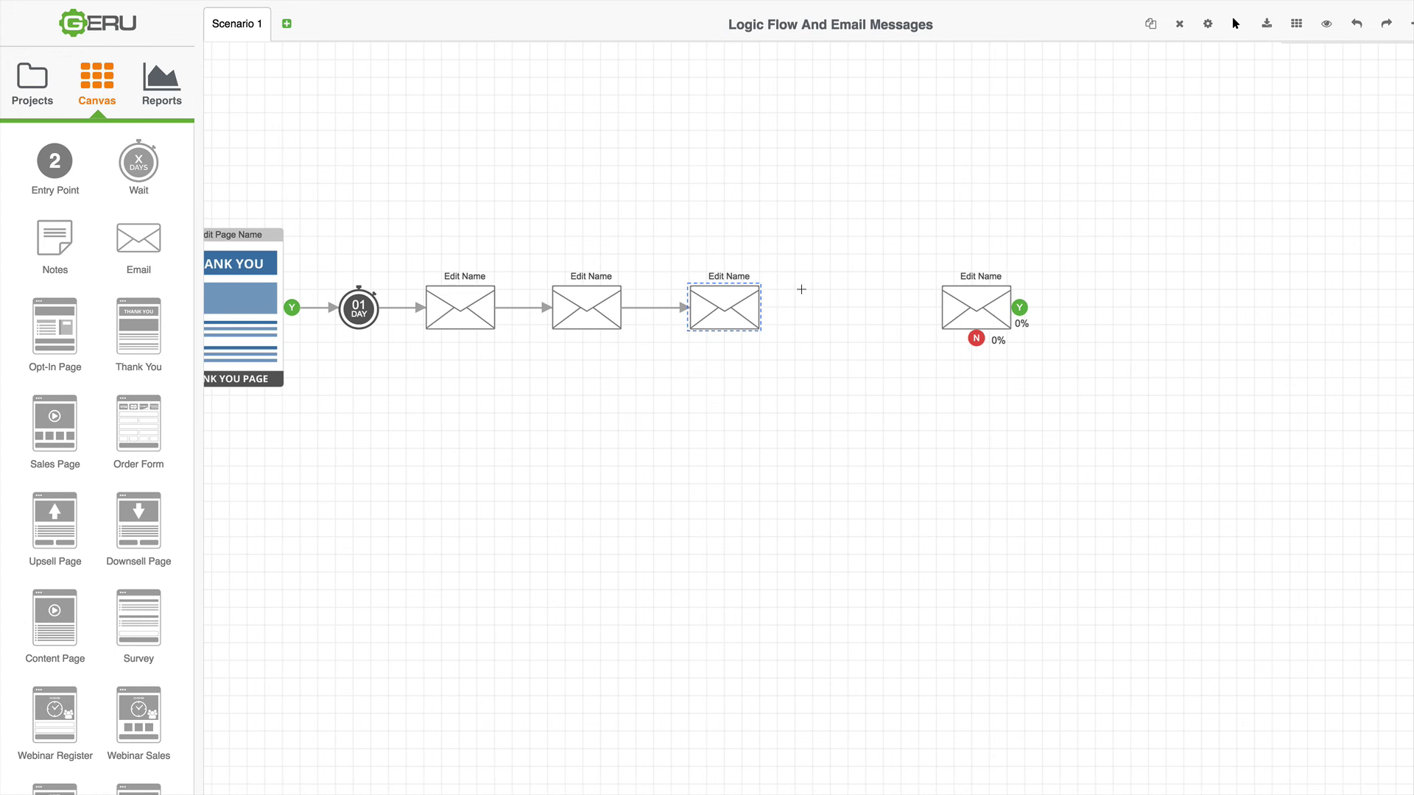
left_click_drag(158, 172, 884, 306)
key("Delete")
Place a 01 DAY wait above the chain and review the third email's settings without changes.
left_click_drag(139, 163, 875, 182)
left_click(737, 305)
double_click(736, 303)
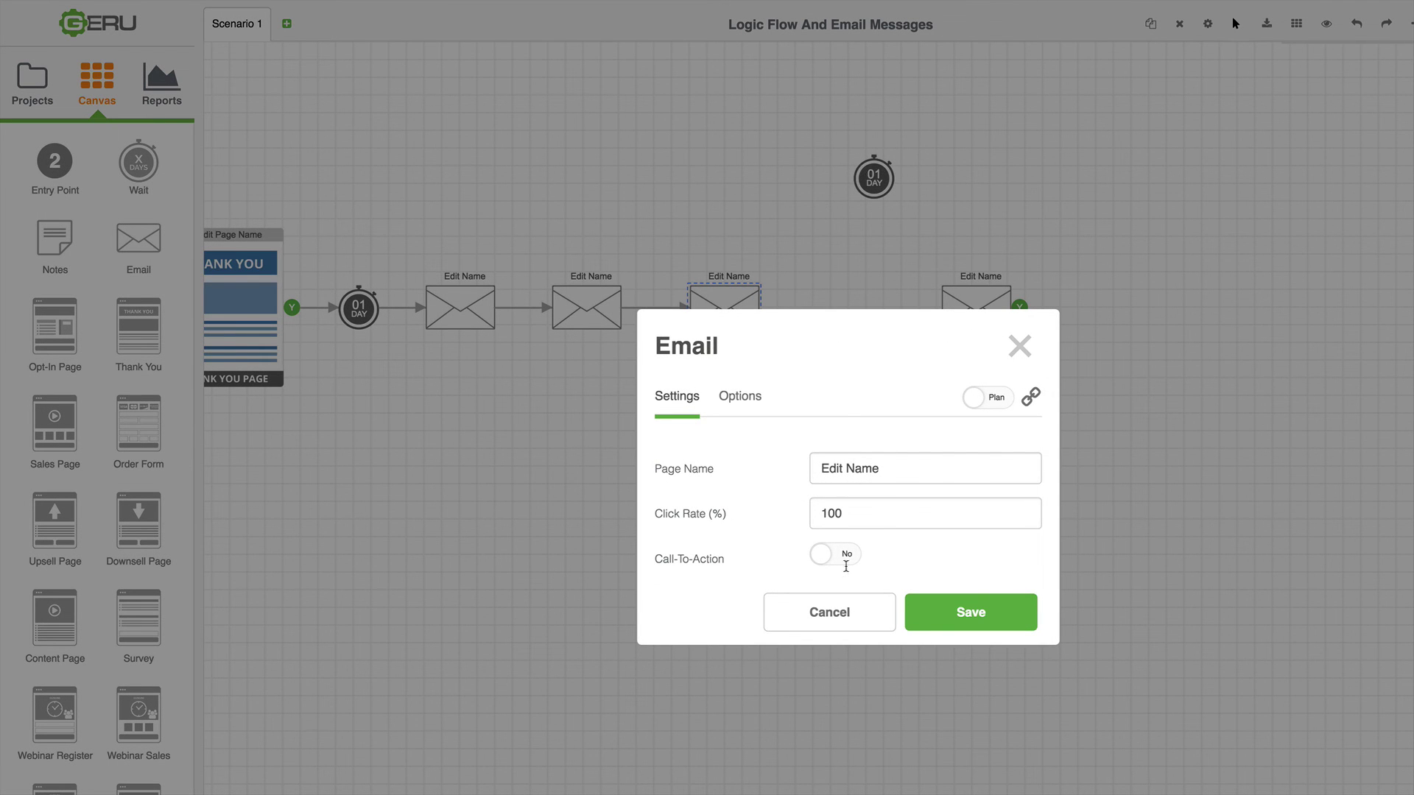
left_click(849, 612)
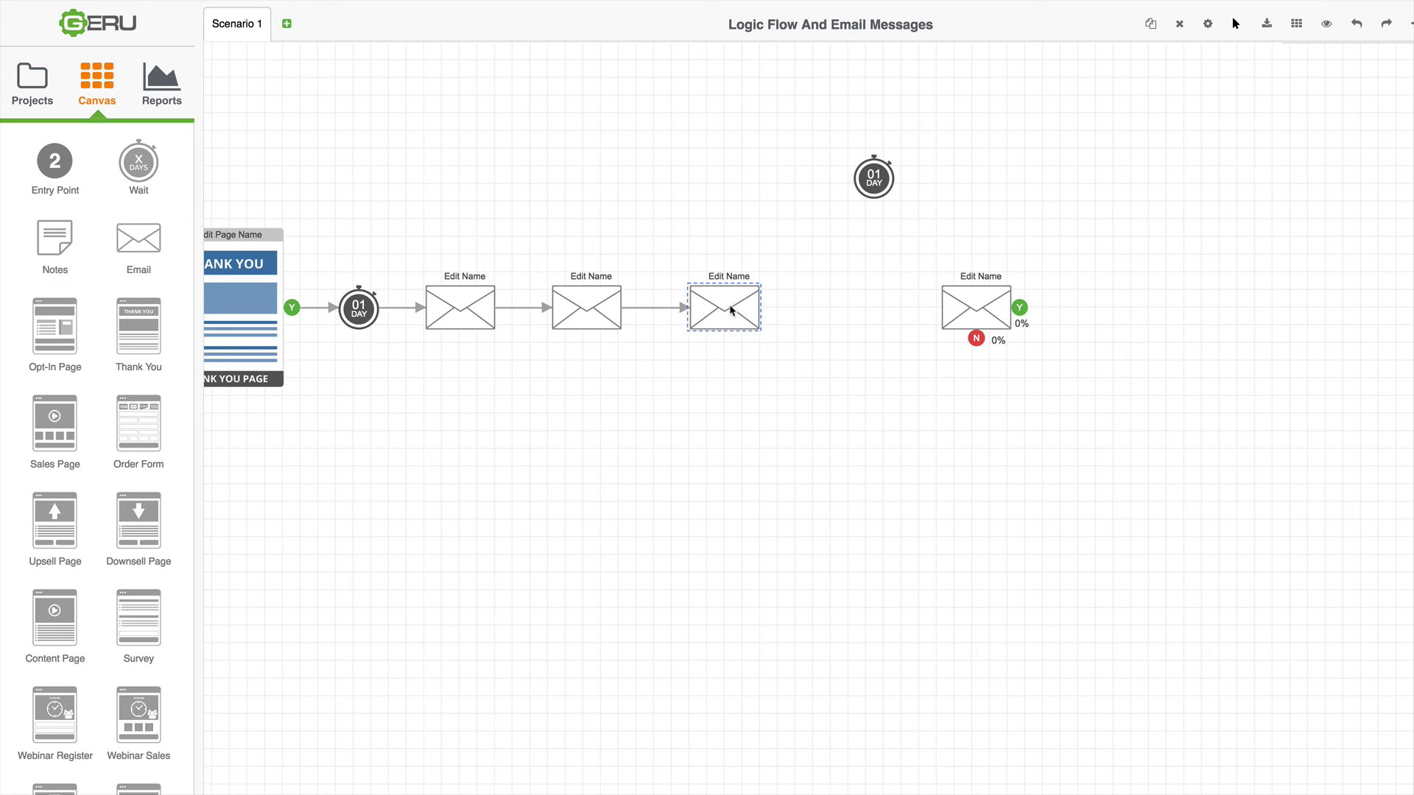
Nudge the third email right and link the 01 DAY wait after it.
mouse_move(729, 310)
left_mouse_down()
mouse_move(781, 280)
mouse_move(762, 318)
mouse_move(736, 306)
left_mouse_up()
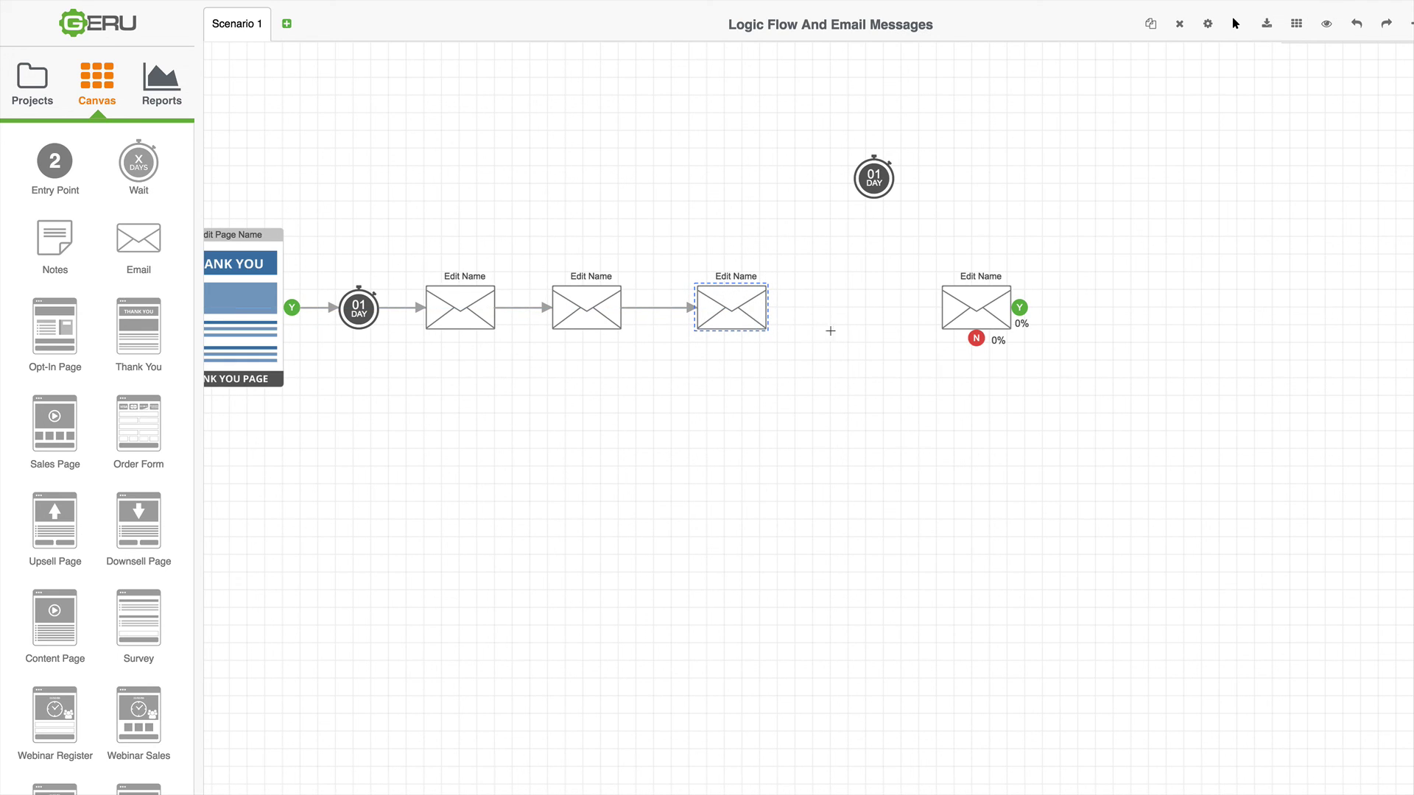
left_click(1075, 403)
left_click_drag(884, 178, 832, 308)
left_click(820, 254)
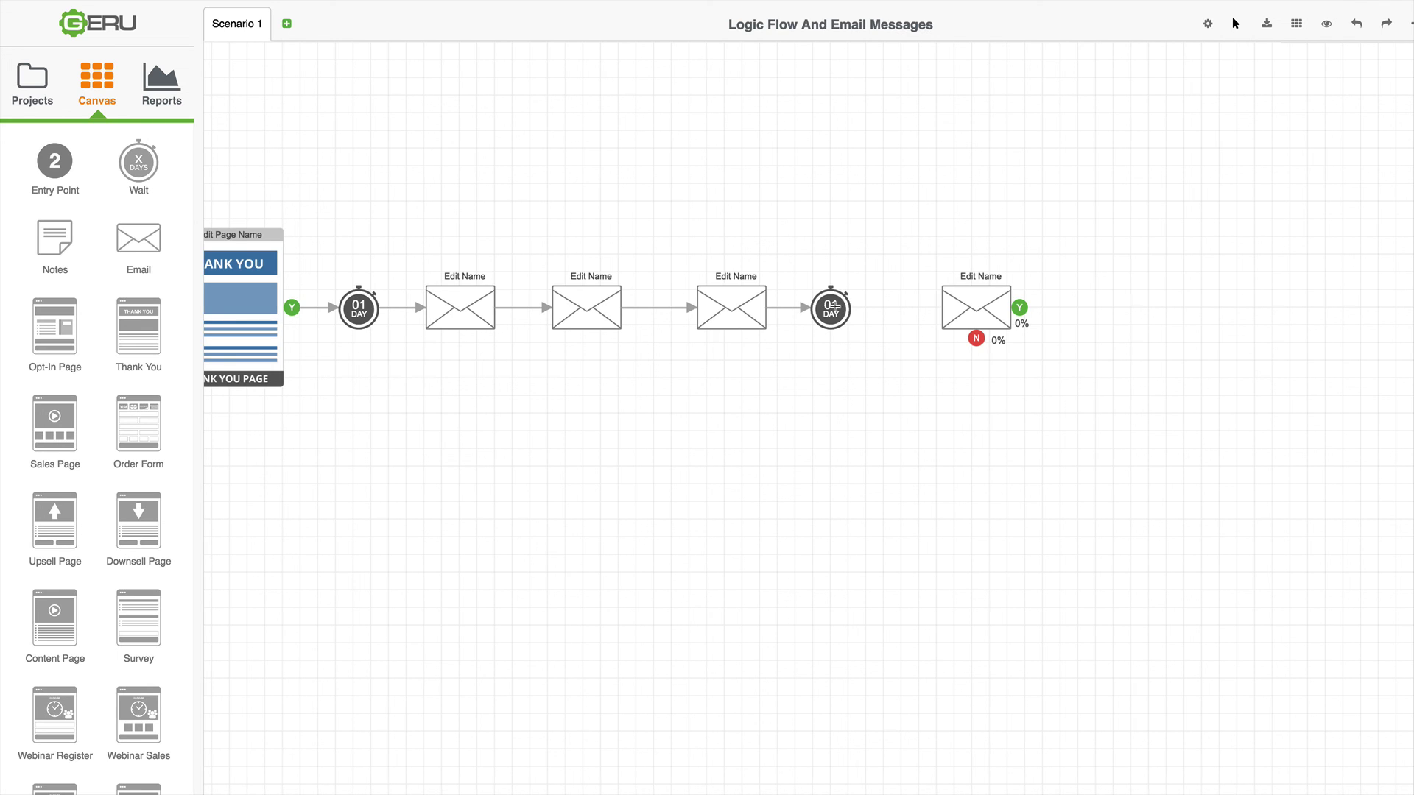
Slide the fourth email left so it auto-connects after the second 01 DAY wait.
left_click_drag(976, 308, 932, 308)
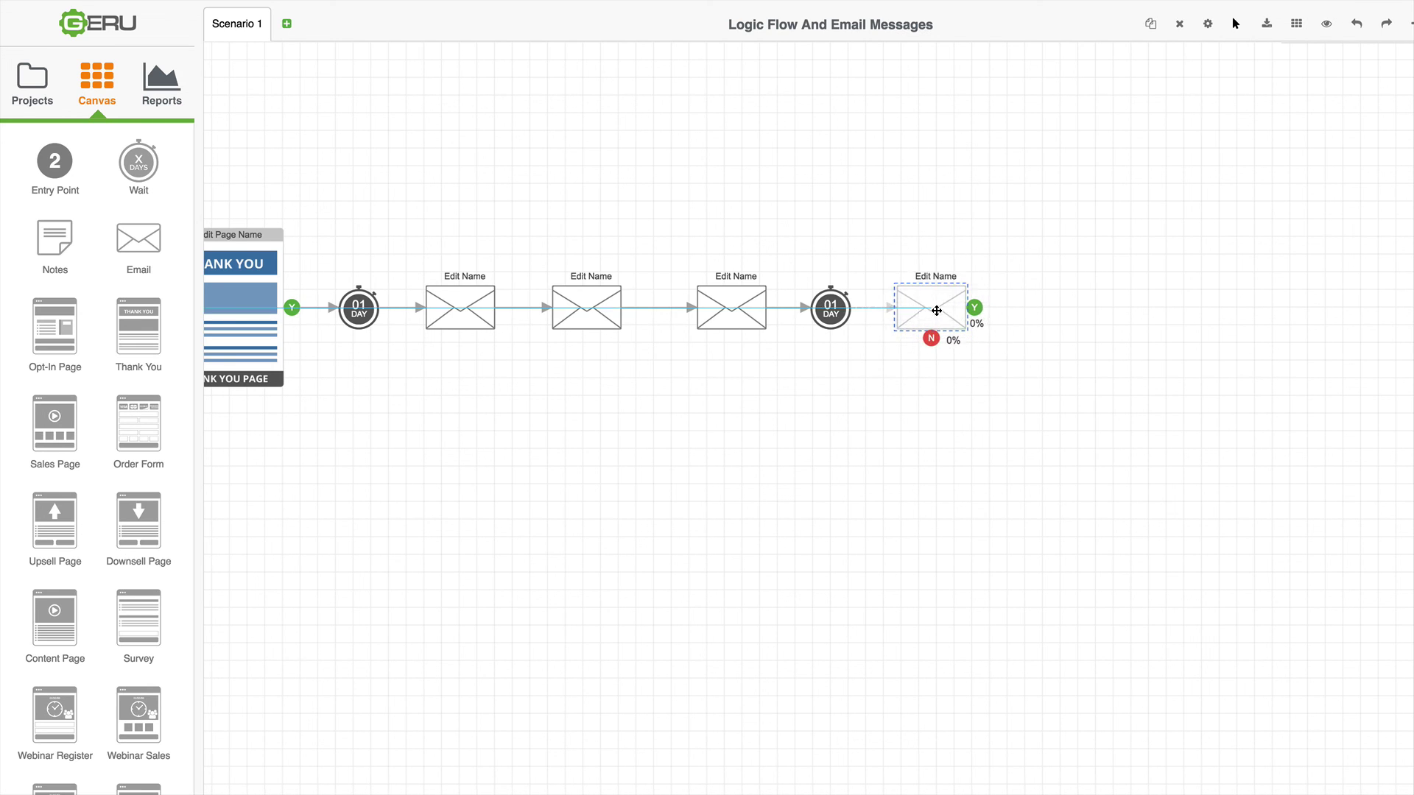
left_click(938, 242)
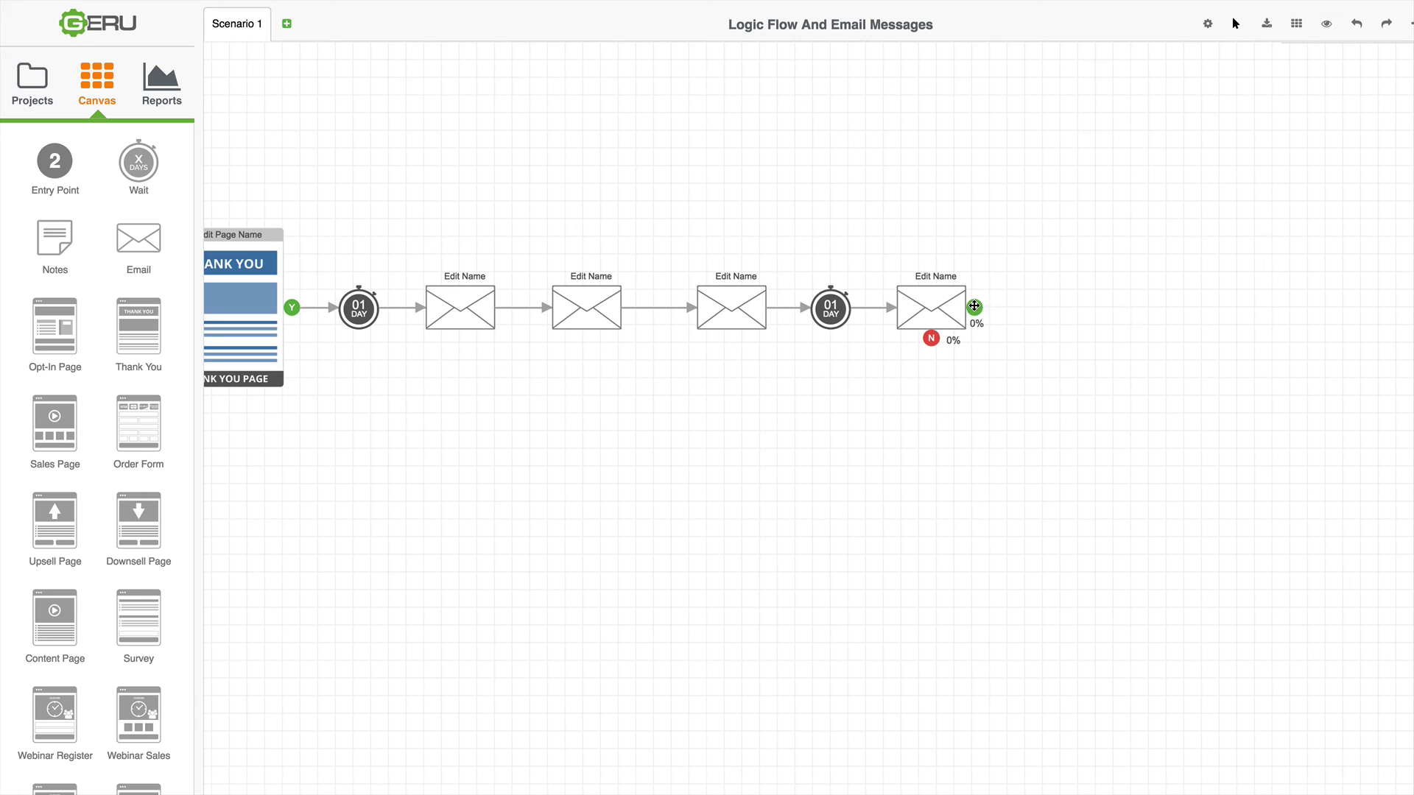